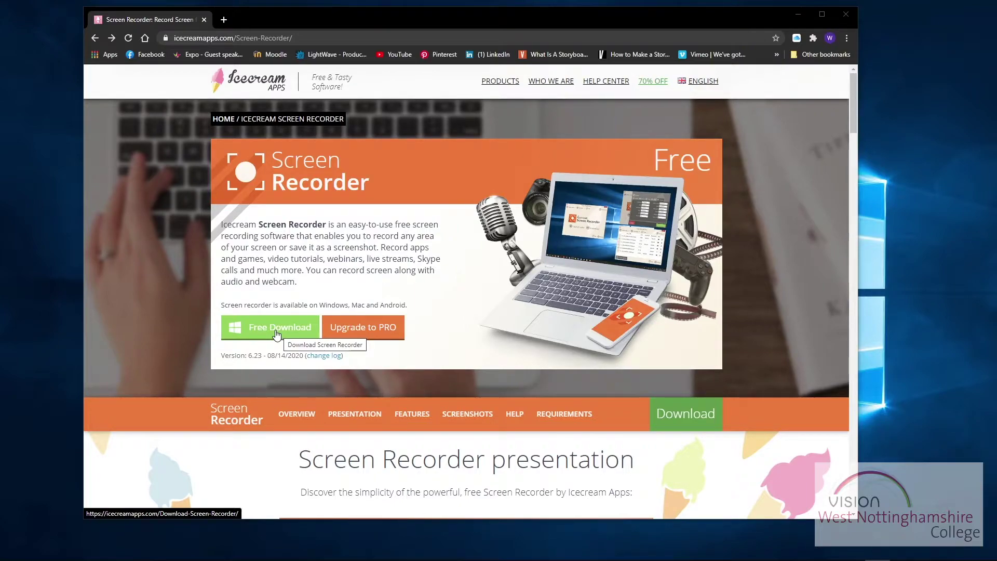
Open the Upgrade to PRO page comparing free Screen Recorder with PRO at £19.95
click(373, 329)
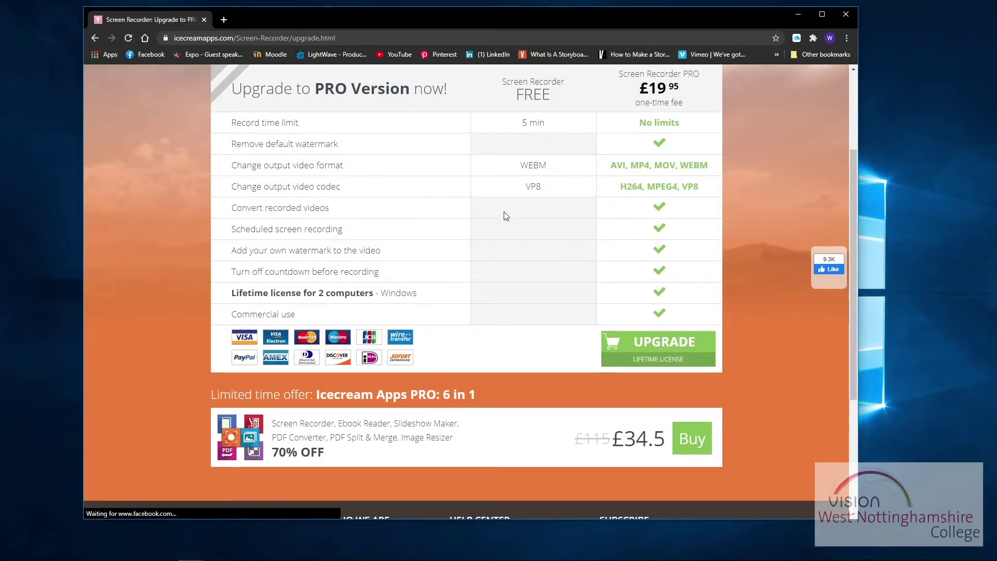
scroll(541, 226, up, 1)
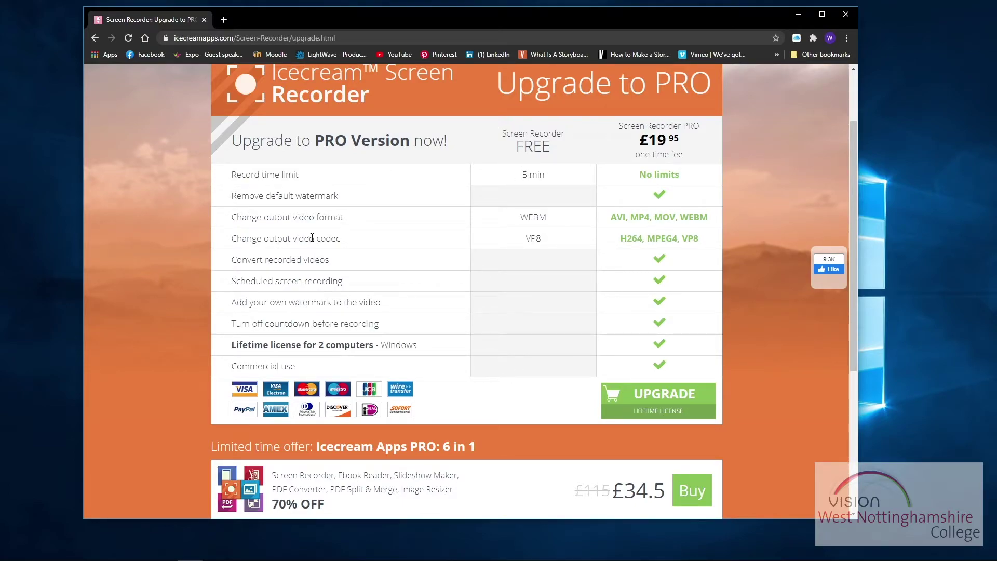
scroll(429, 241, up, 2)
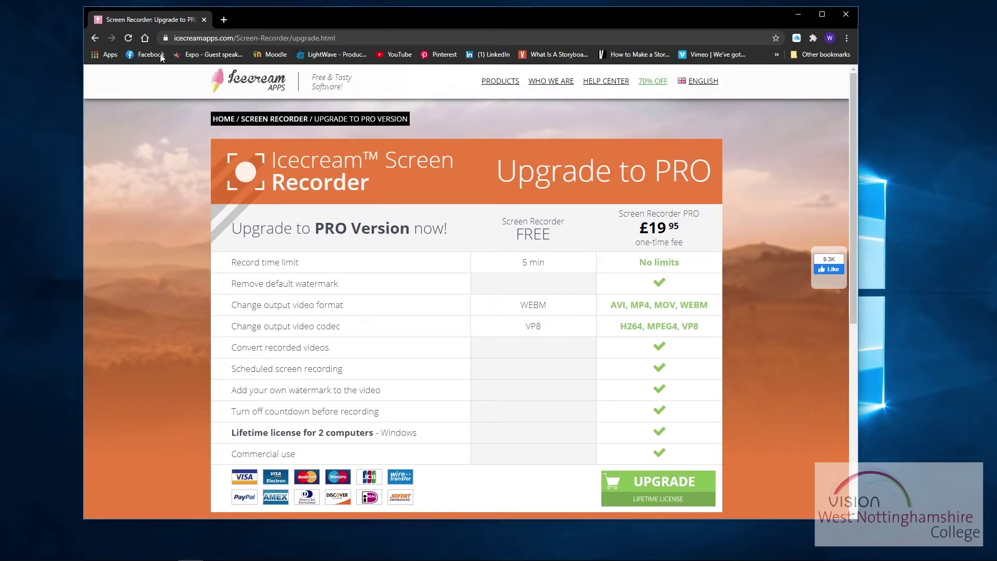
Go back from the upgrade page to the Icecream Screen Recorder product page
click(96, 38)
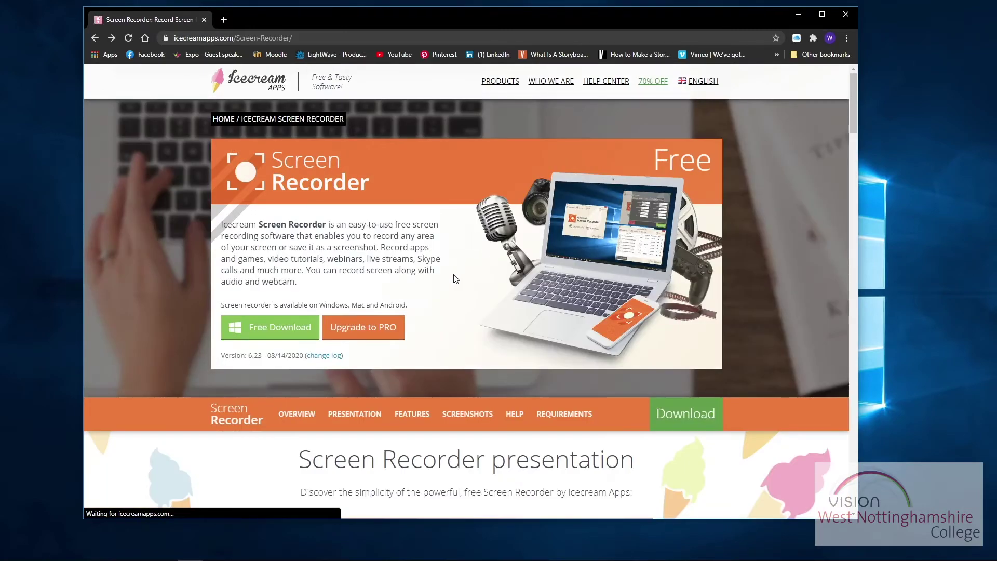
scroll(454, 275, down, 3)
scroll(427, 278, down, 2)
scroll(401, 247, down, 3)
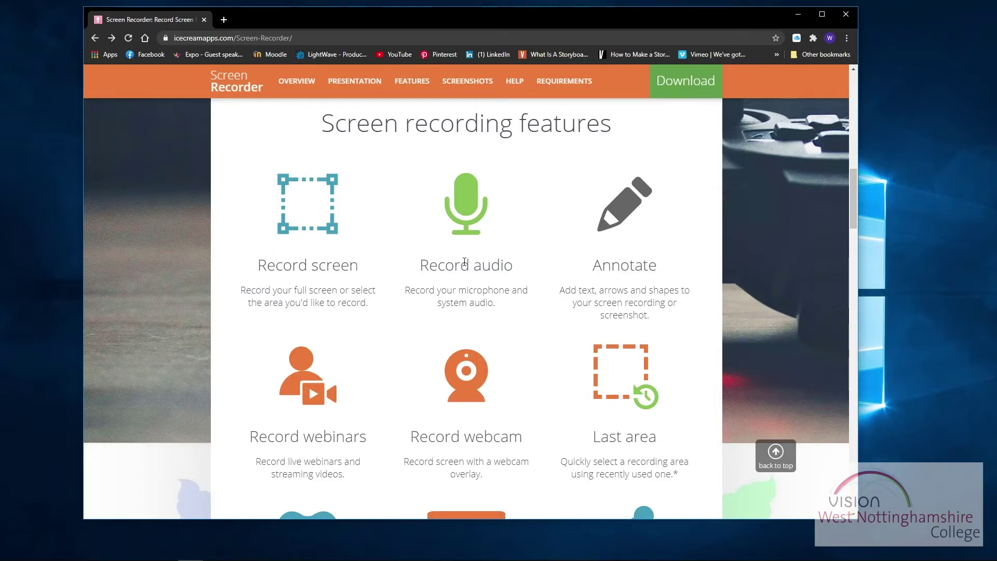
scroll(557, 250, down, 2)
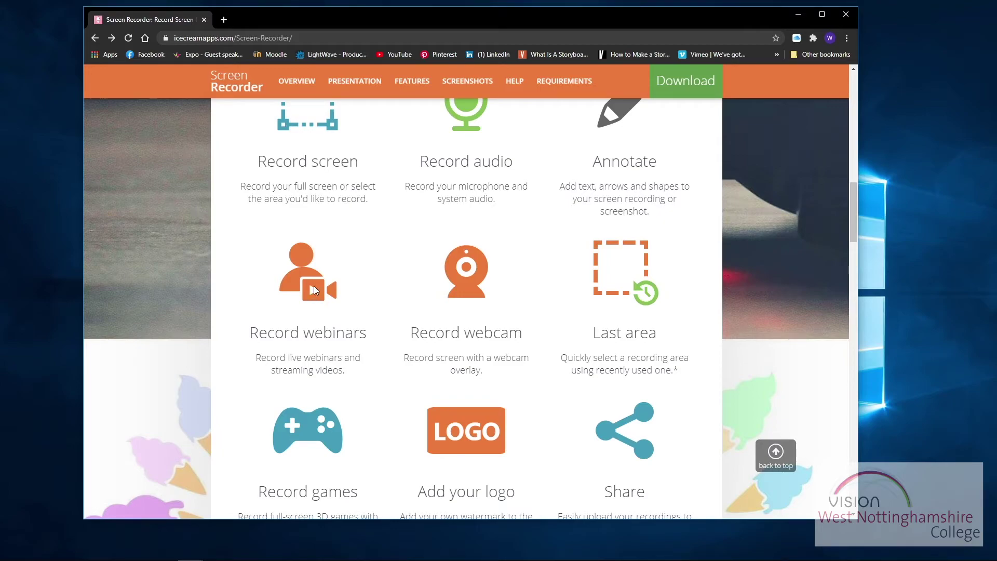
scroll(314, 284, down, 1)
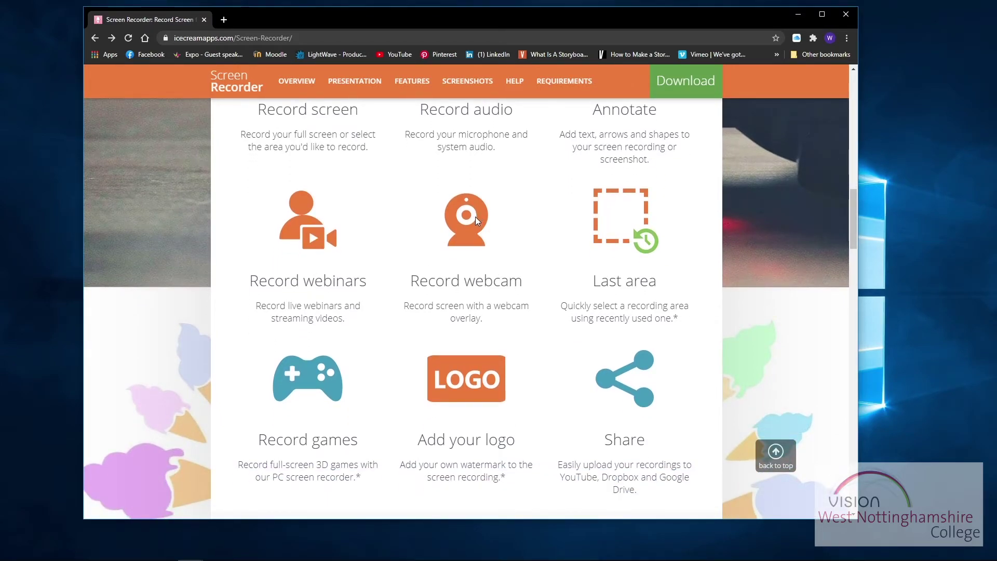
scroll(626, 235, down, 1)
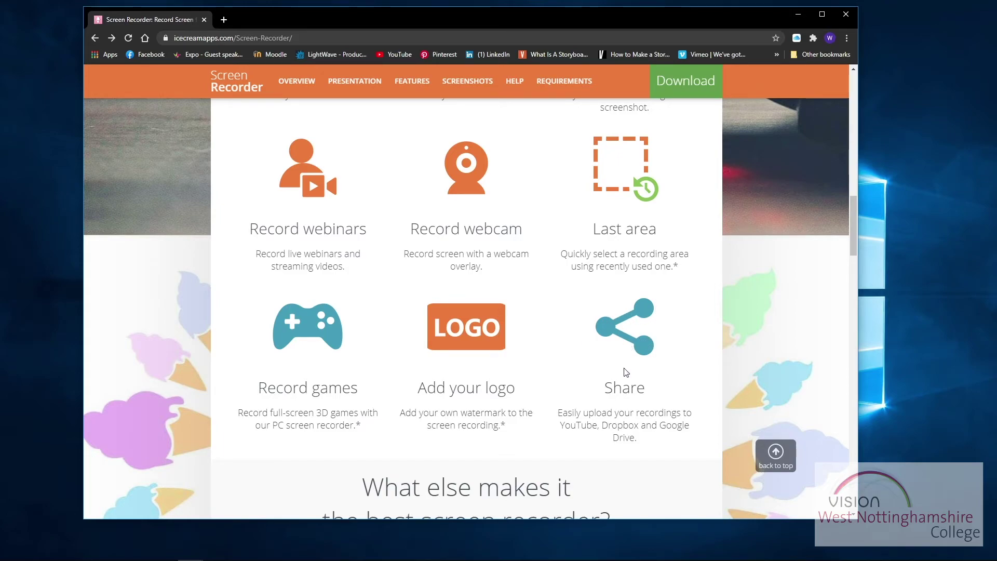
scroll(366, 315, down, 1)
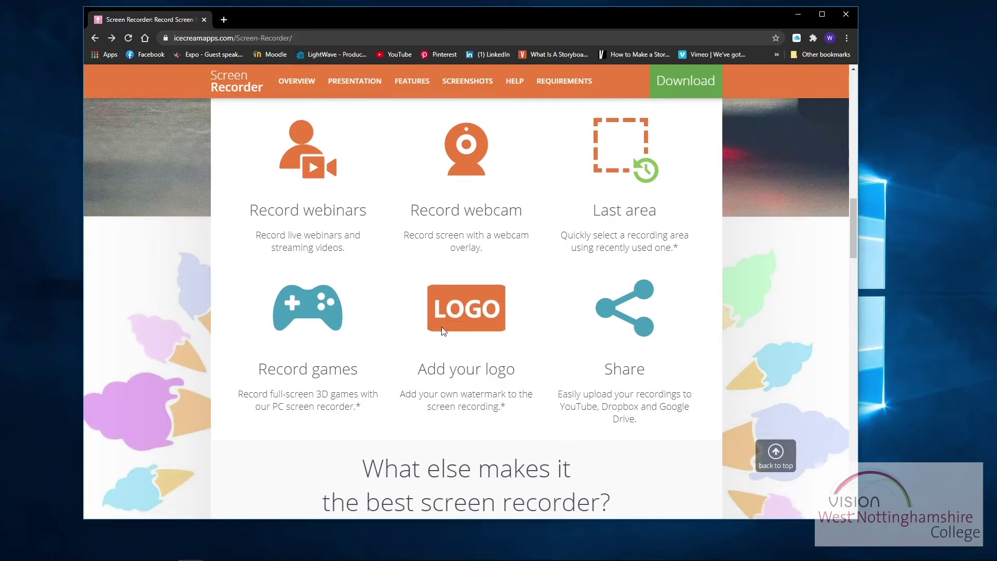
scroll(443, 328, down, 1)
scroll(442, 328, down, 1)
scroll(442, 328, down, 1)
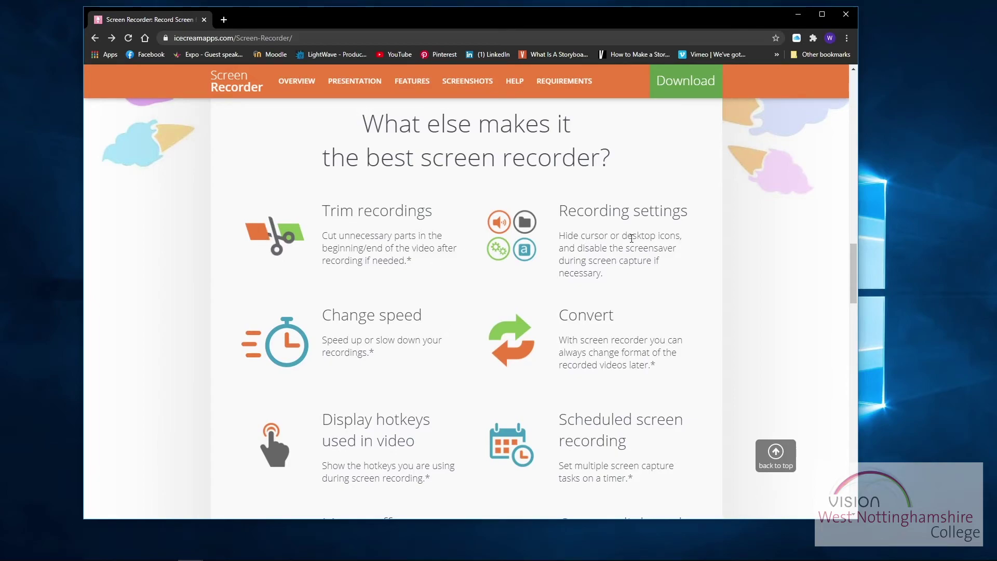
scroll(631, 238, down, 1)
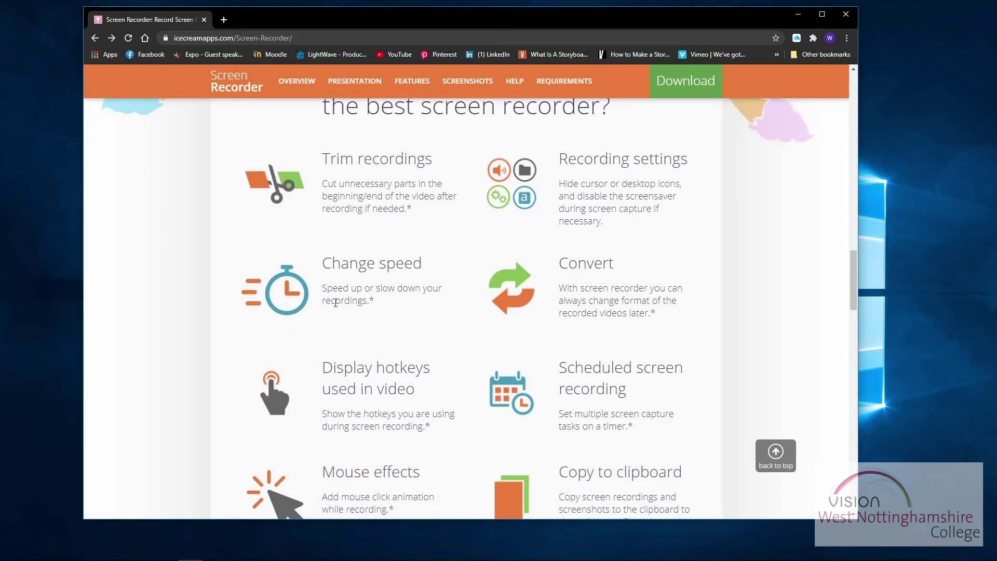
scroll(342, 304, down, 2)
scroll(622, 341, up, 4)
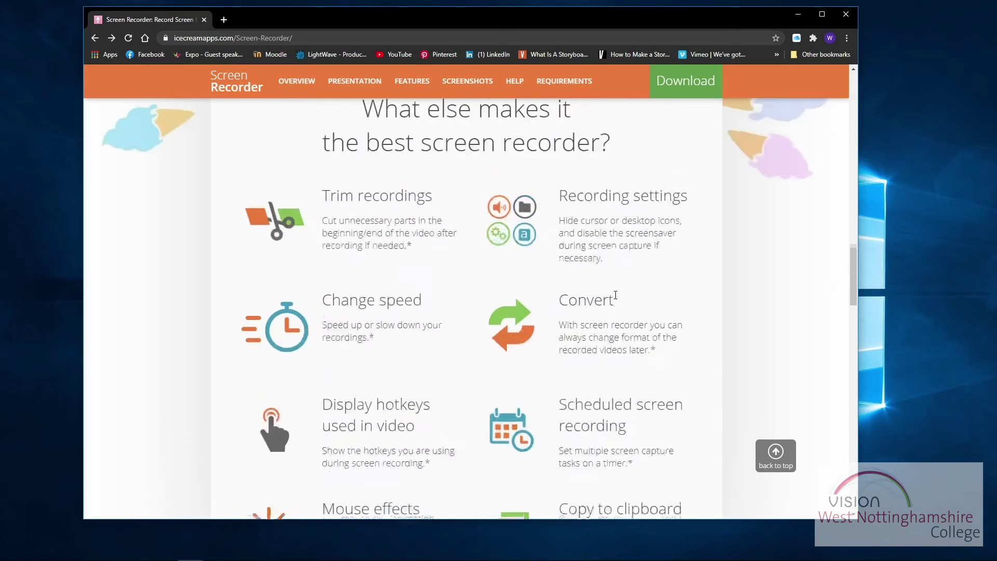
scroll(616, 295, up, 1)
scroll(616, 295, up, 2)
scroll(616, 296, up, 3)
scroll(615, 295, up, 5)
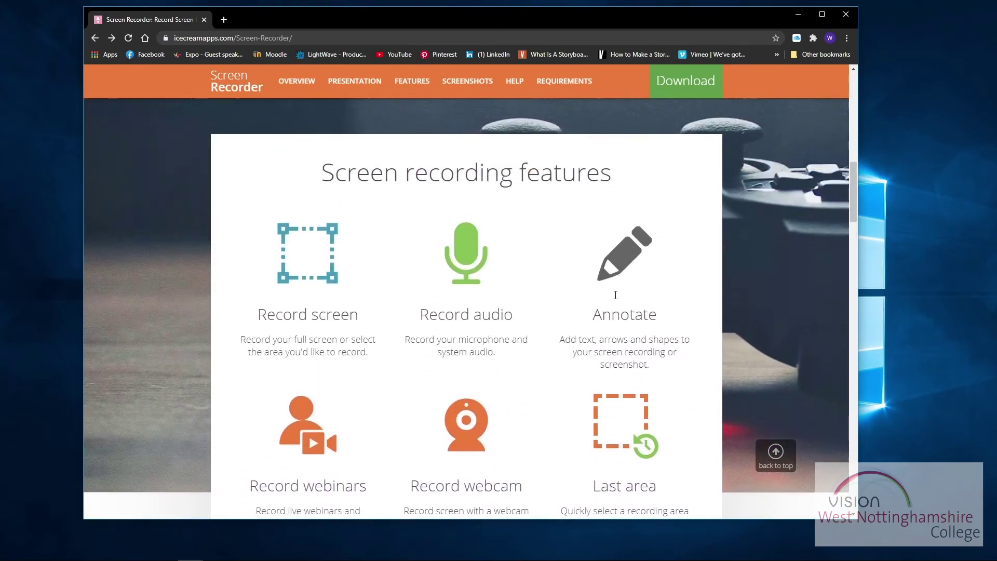
scroll(616, 295, up, 3)
scroll(616, 295, up, 5)
scroll(616, 295, up, 5)
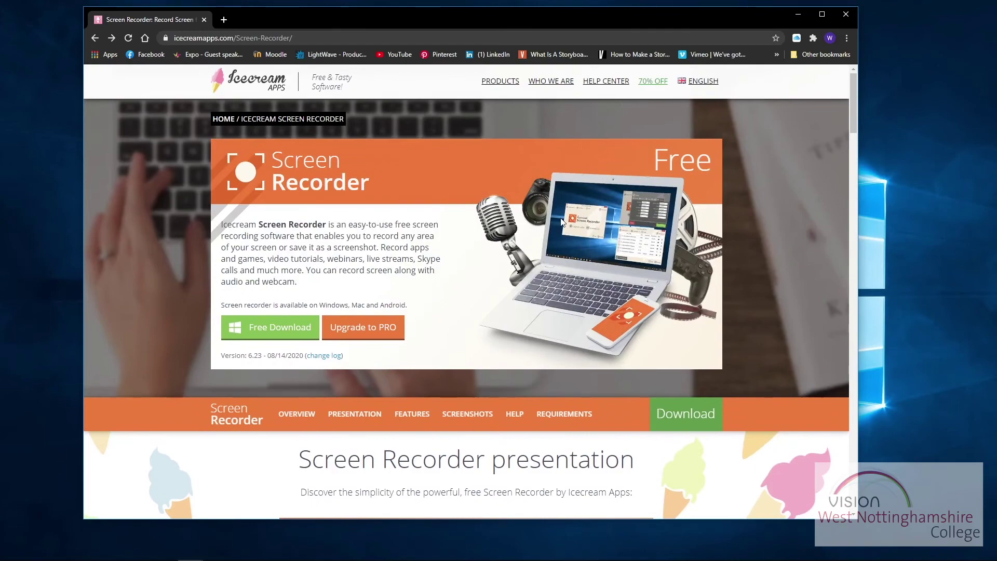
Return to the Upgrade to PRO pricing page from the Screen Recorder product page
click(354, 336)
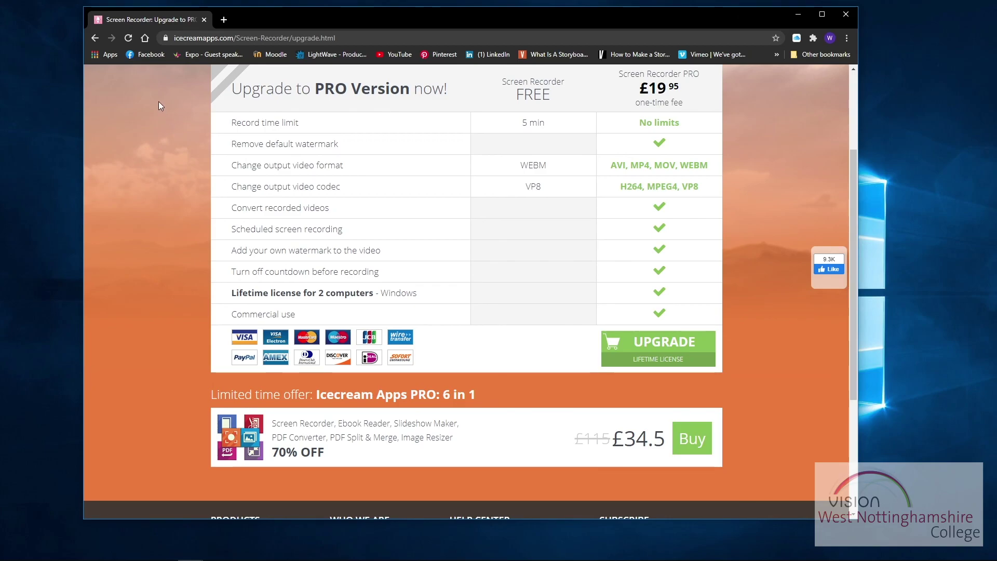
scroll(148, 253, up, 2)
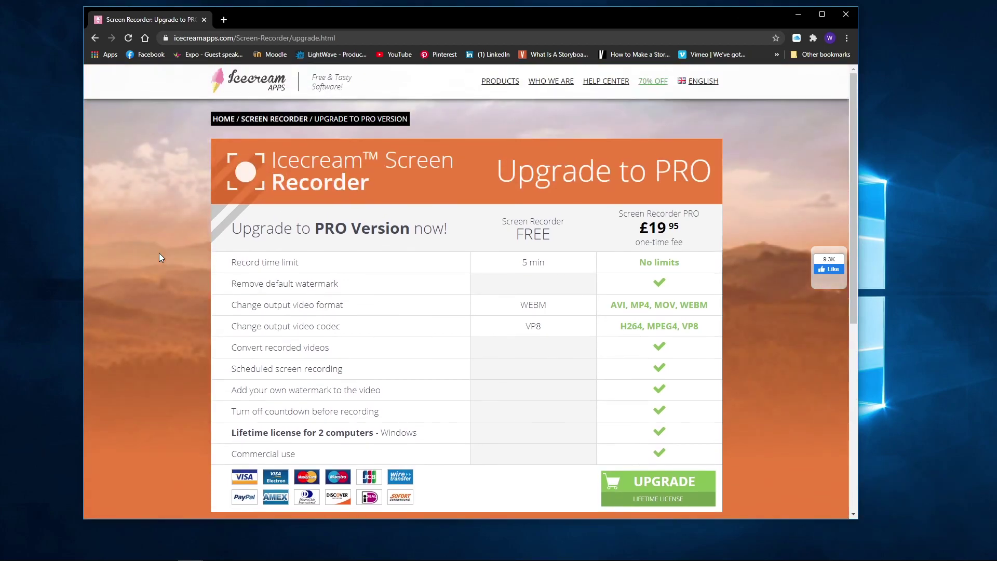